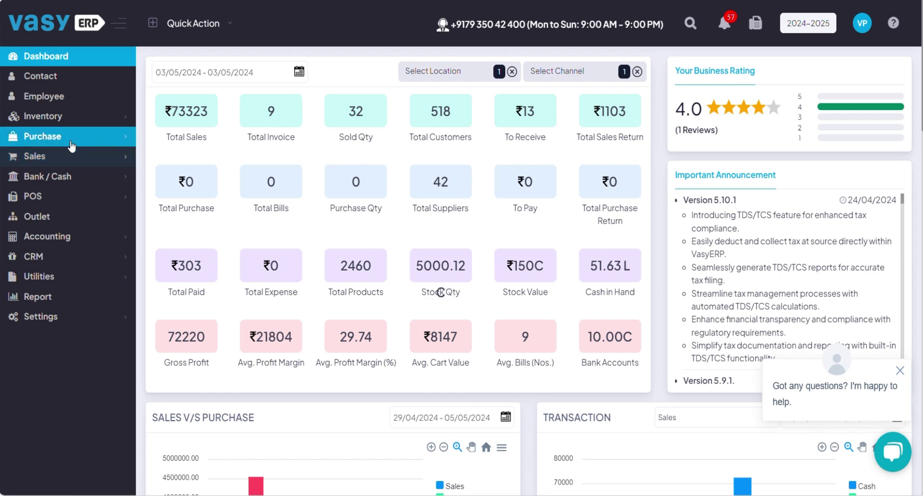
# Open the purchase orders list and start a new purchase order.
pyautogui.click(72, 139)
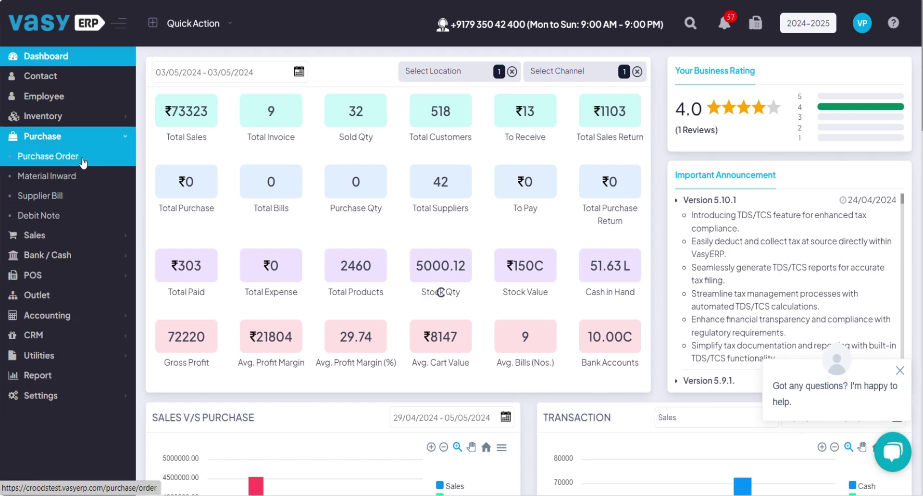
pyautogui.click(83, 161)
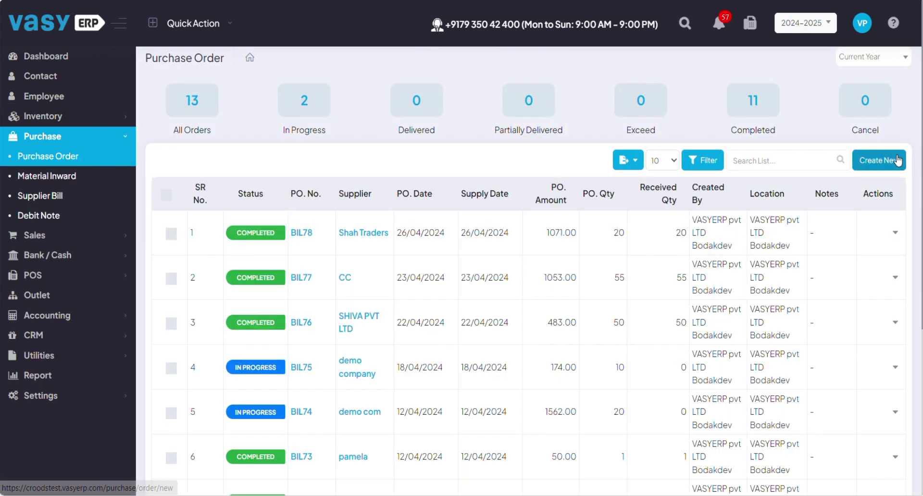
pyautogui.click(874, 168)
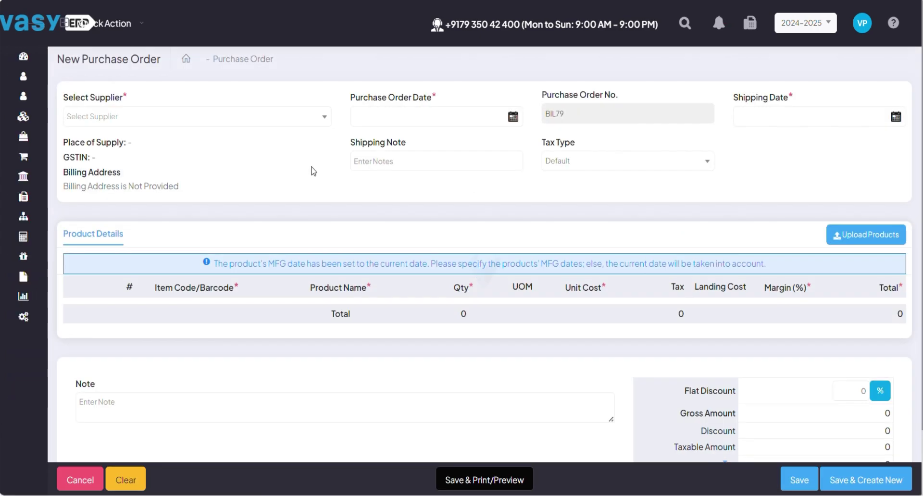
# Search the purchase order's suppliers for "jee" and start adding it as a new supplier.
pyautogui.click(173, 121)
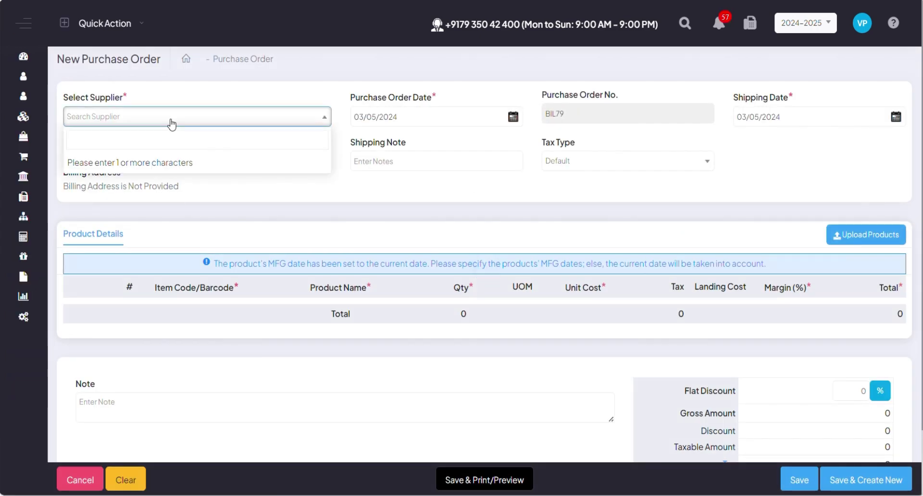
pyautogui.click(61, 99)
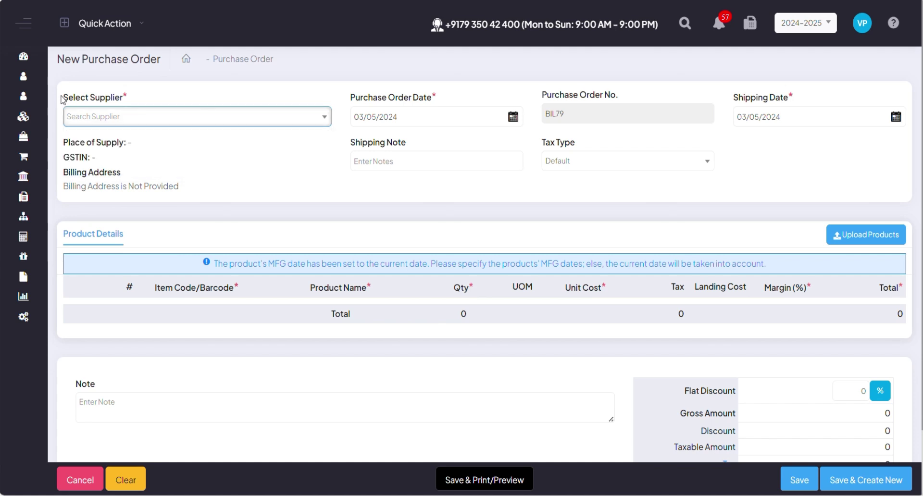
pyautogui.click(140, 119)
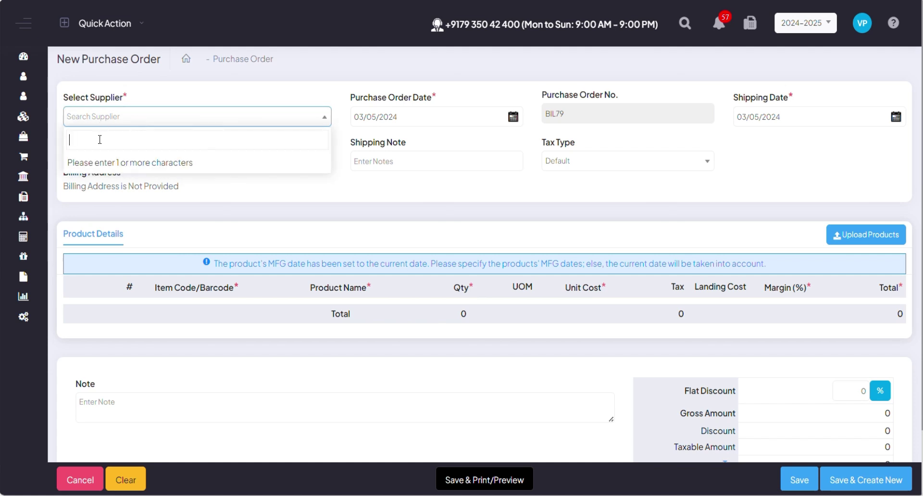
pyautogui.moveTo(38, 86)
pyautogui.write('j')
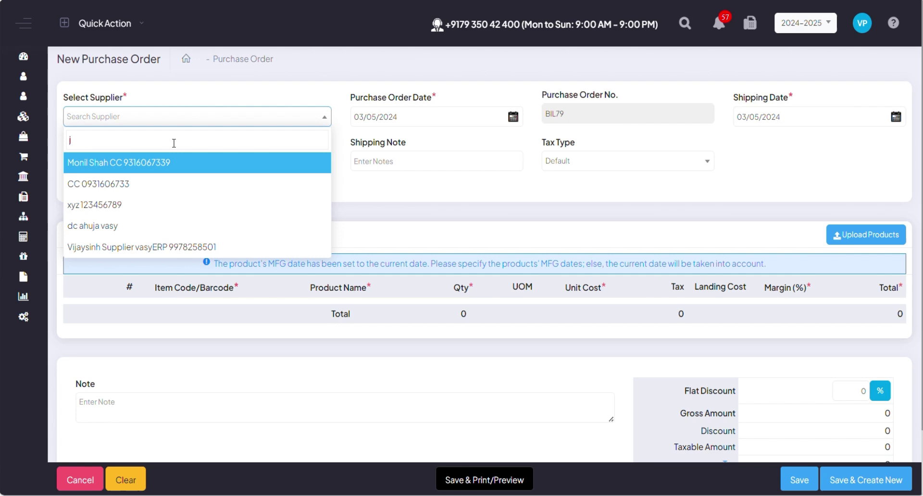
pyautogui.press('Down')
pyautogui.write('ee')
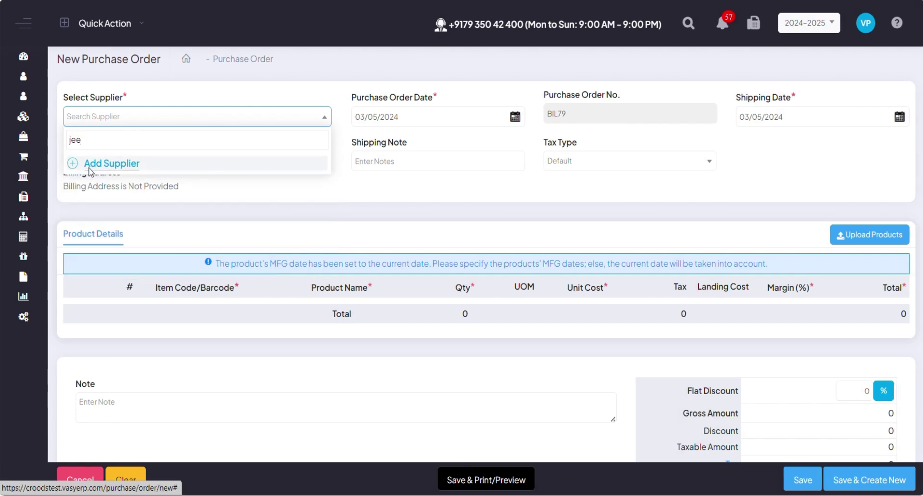
pyautogui.click(88, 169)
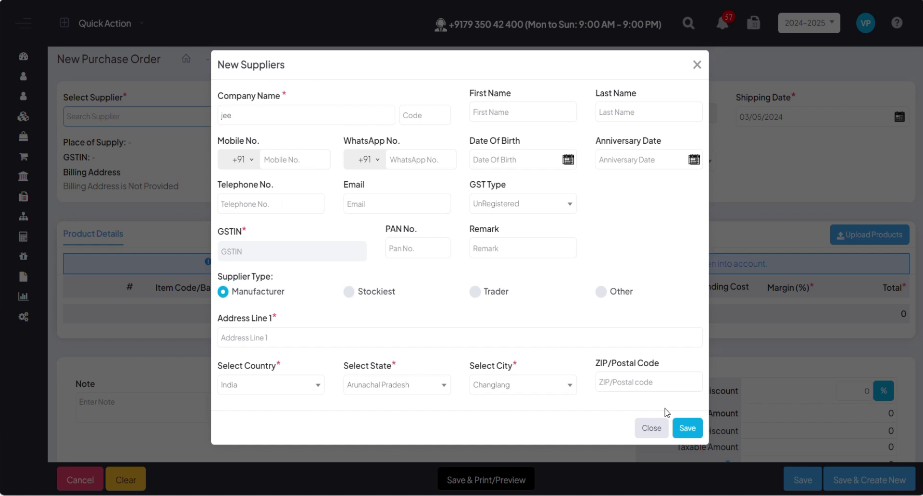
# Save the new supplier with company name jee, keeping the other supplier details at their defaults.
pyautogui.click(519, 166)
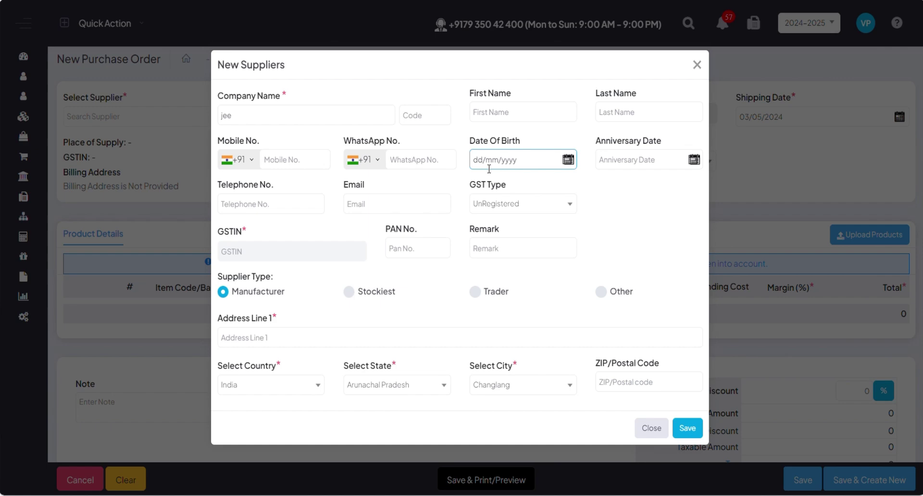
pyautogui.click(656, 448)
pyautogui.click(688, 435)
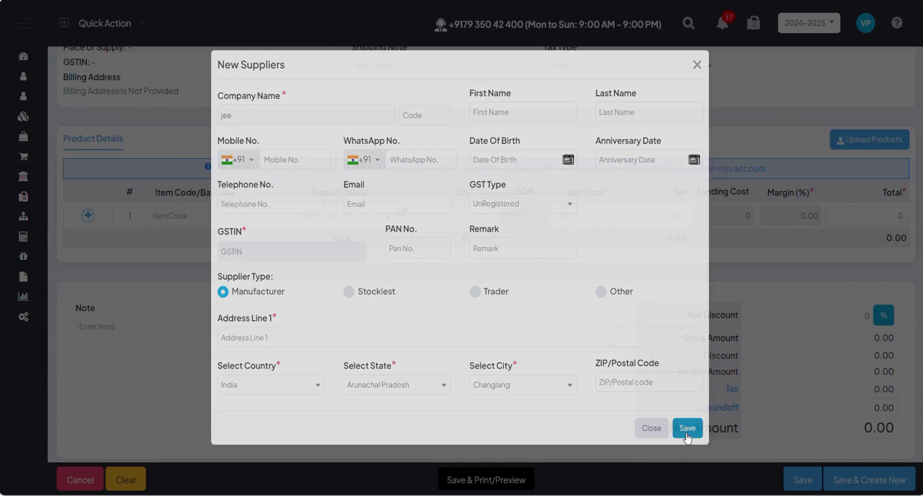
pyautogui.scroll(4, 425, 125)
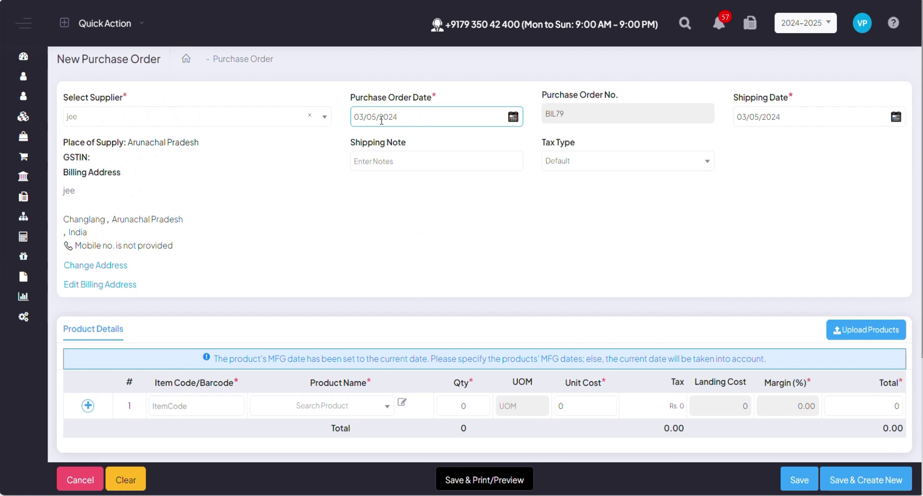
pyautogui.click(765, 126)
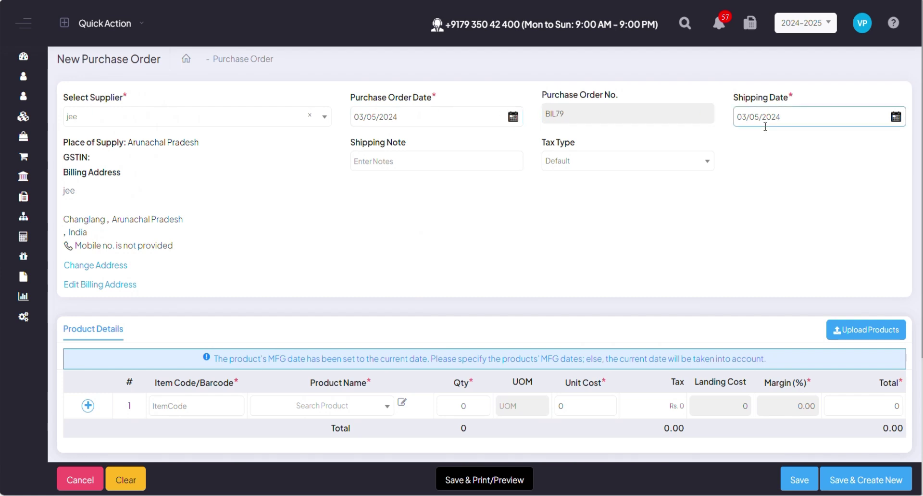
pyautogui.click(469, 165)
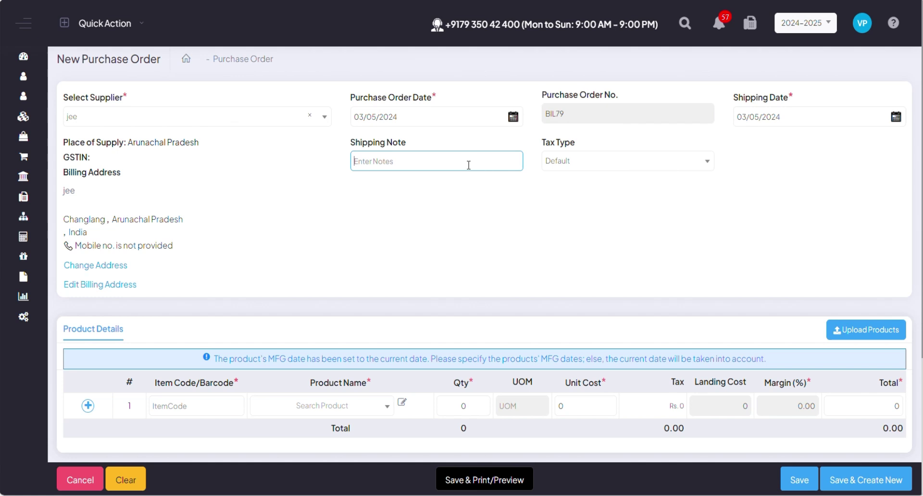
# Search the products for "art" and add ARTS to the first product line.
pyautogui.scroll(-2, 436, 220)
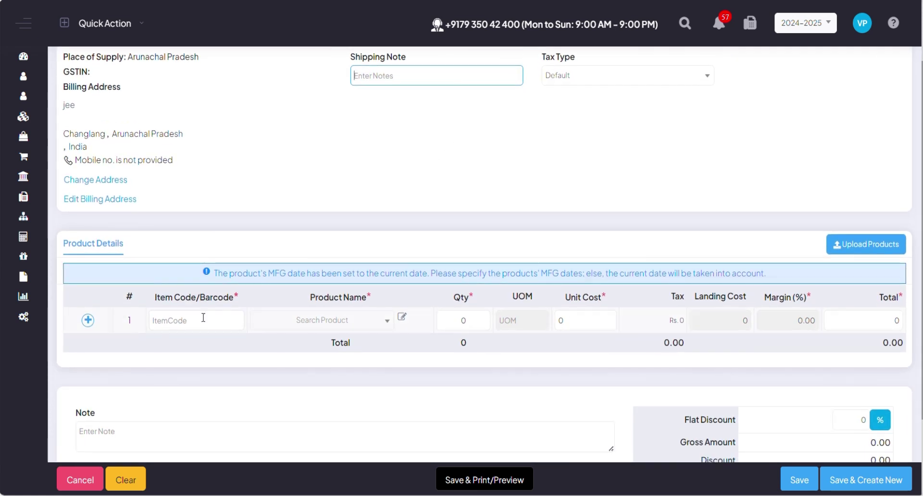
pyautogui.click(198, 325)
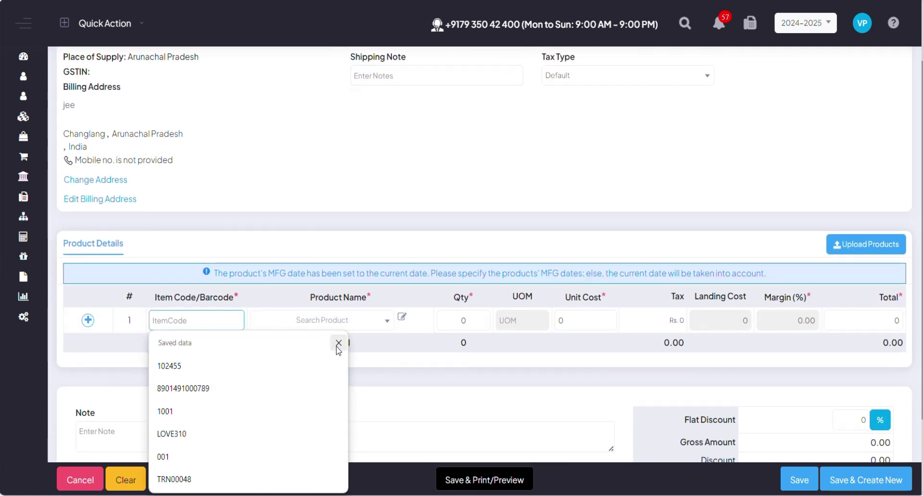
pyautogui.click(194, 313)
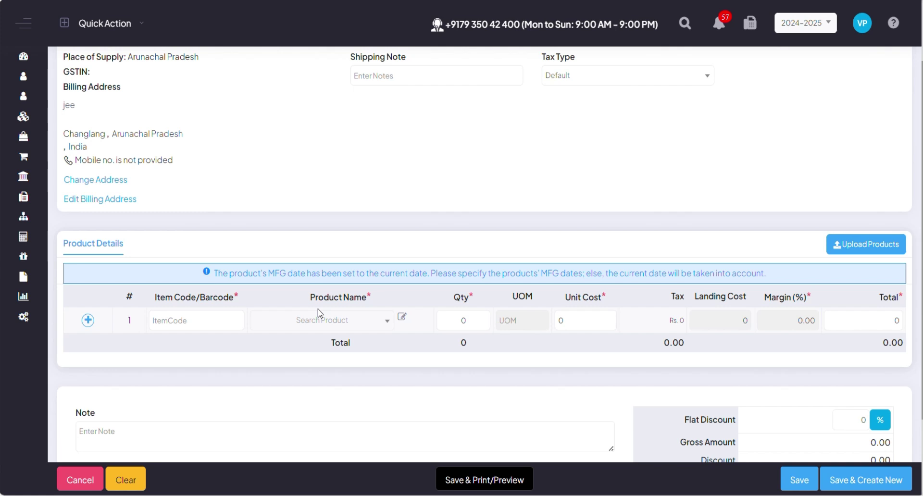
pyautogui.click(325, 322)
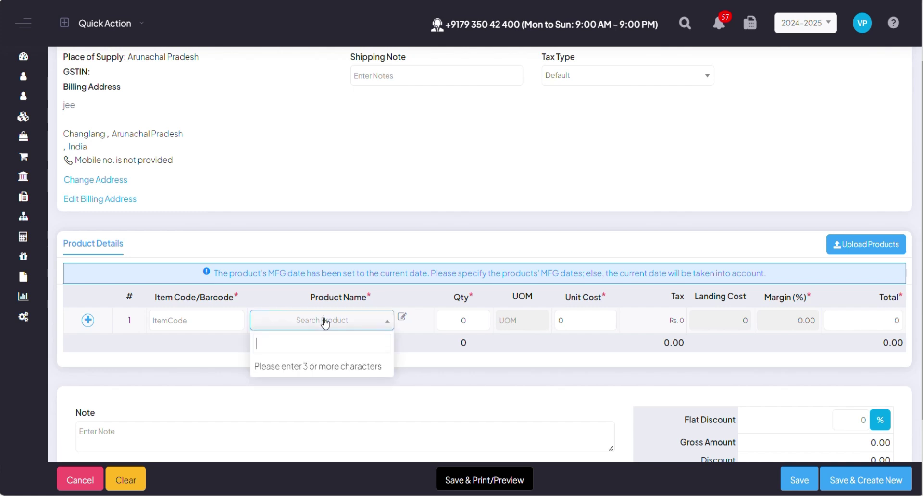
pyautogui.write('art')
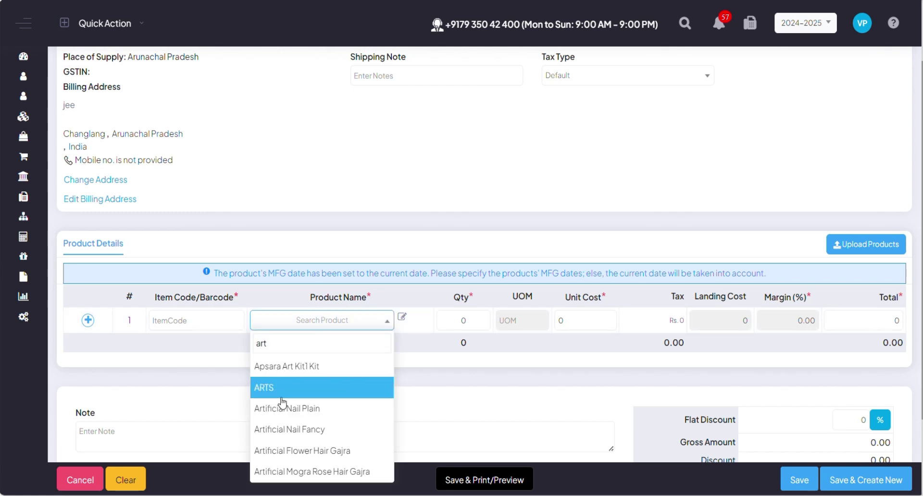
pyautogui.click(274, 399)
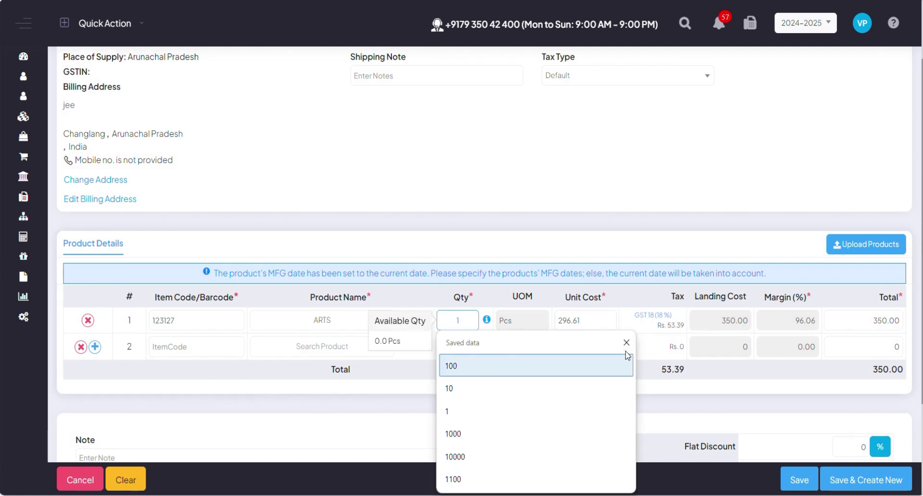
# Set the quantity of the ARTS product line to 100 and review the order totals.
pyautogui.click(626, 343)
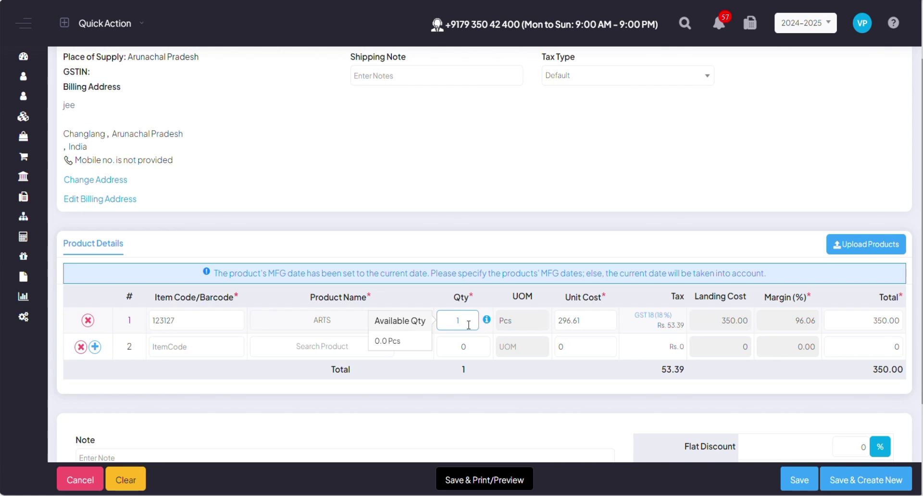
pyautogui.click(607, 322)
pyautogui.moveTo(565, 297); pyautogui.dragTo(603, 303)
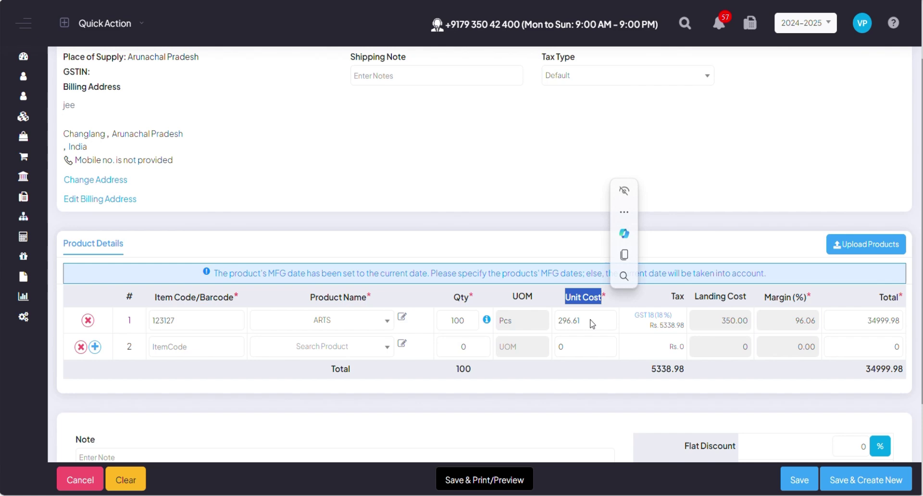
pyautogui.scroll(-3, 128, 341)
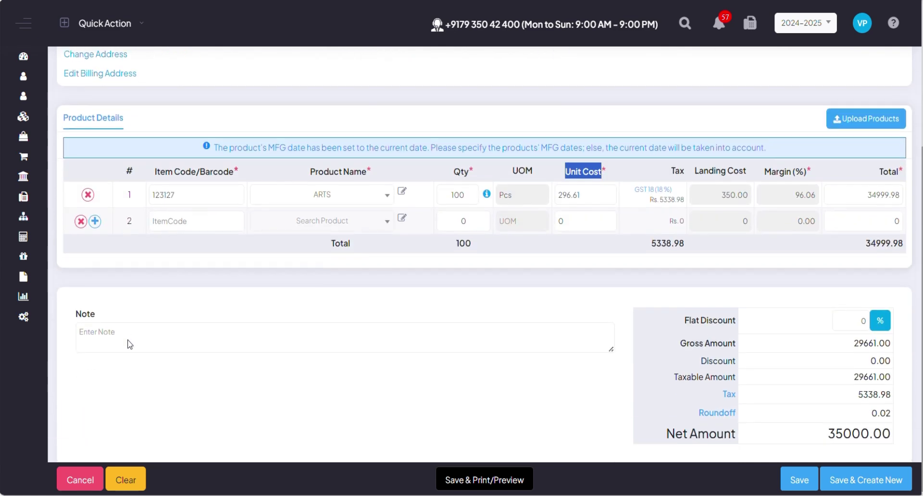
pyautogui.scroll(3, 525, 332)
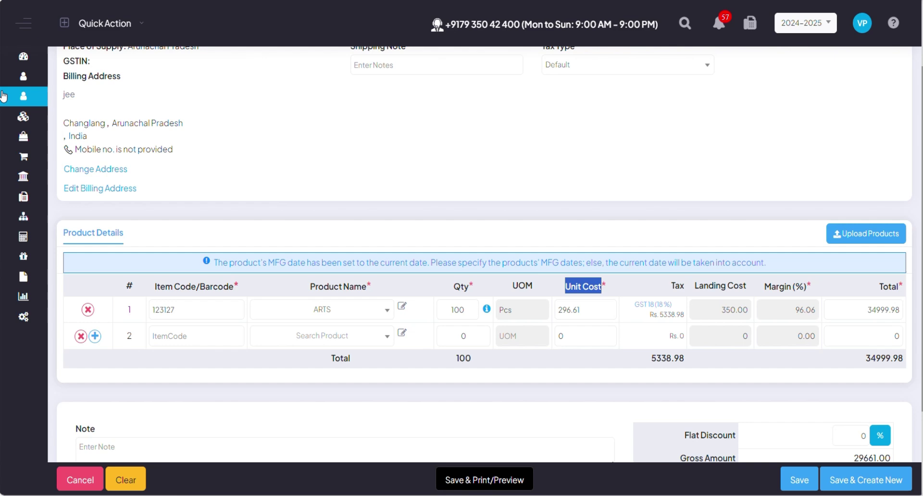
# Start a product upload for the purchase order and open its demo Excel sheet.
pyautogui.moveTo(20, 91)
pyautogui.click(53, 119)
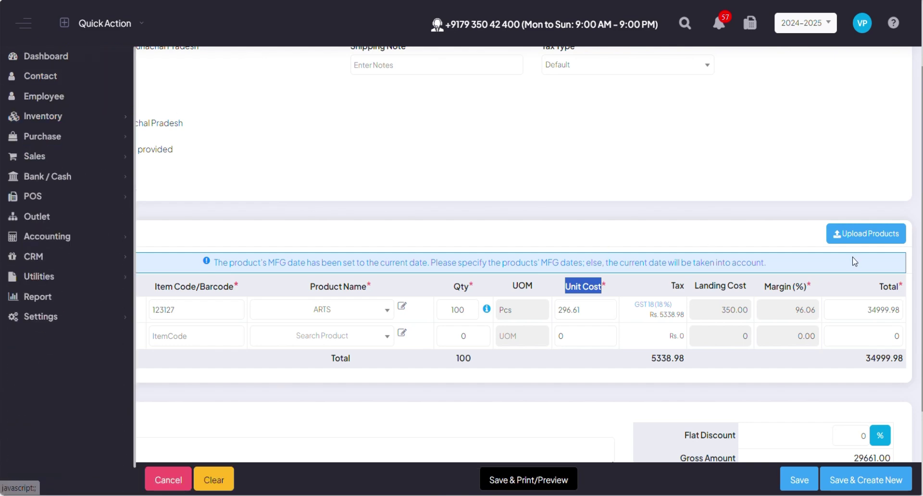
pyautogui.click(876, 234)
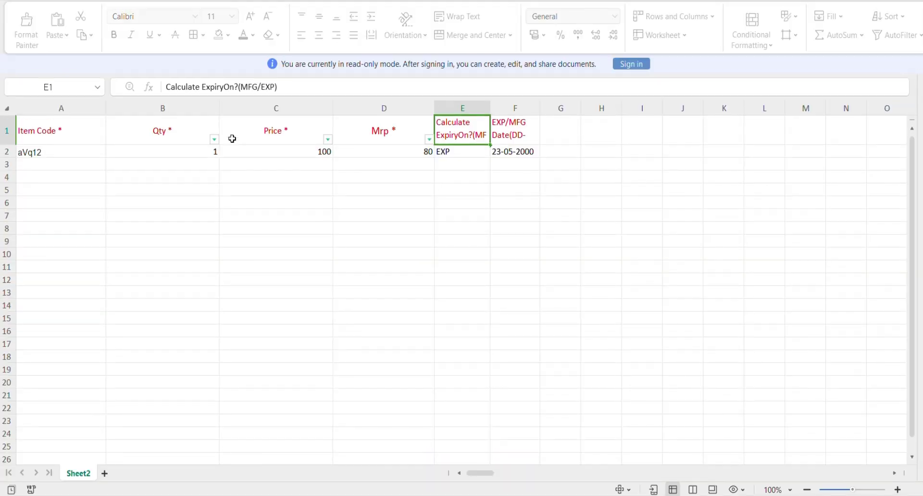
# Examine the demo sheet's Item Code, Qty, Price, Mrp, Calculate ExpiryOn and EXP/MFG Date columns.
pyautogui.click(70, 121)
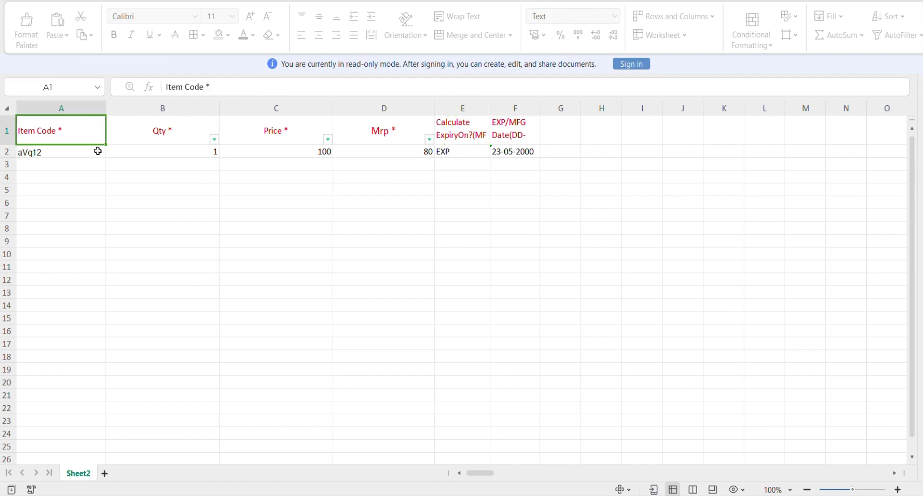
pyautogui.moveTo(97, 151); pyautogui.dragTo(83, 260)
pyautogui.moveTo(160, 135); pyautogui.dragTo(164, 239)
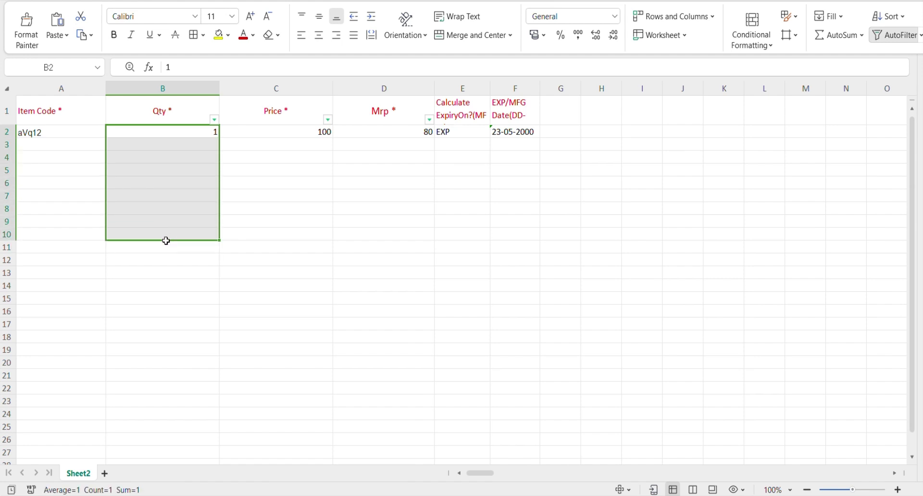
pyautogui.click(312, 137)
pyautogui.moveTo(312, 137); pyautogui.dragTo(312, 233)
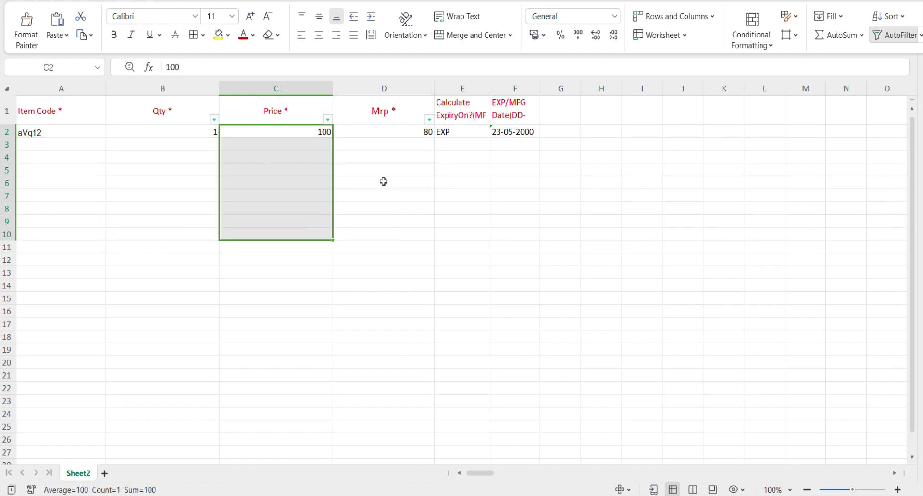
pyautogui.click(399, 126)
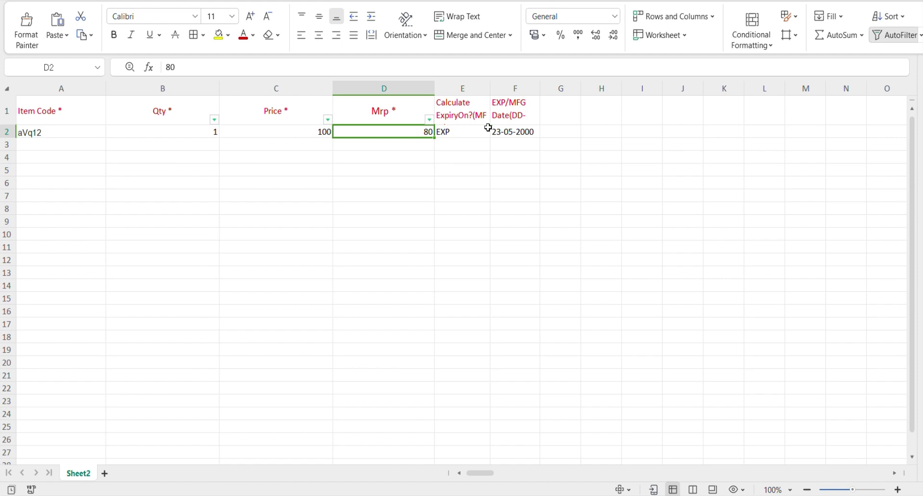
pyautogui.click(471, 131)
pyautogui.moveTo(466, 131); pyautogui.dragTo(466, 226)
pyautogui.click(526, 129)
pyautogui.moveTo(526, 129); pyautogui.dragTo(532, 208)
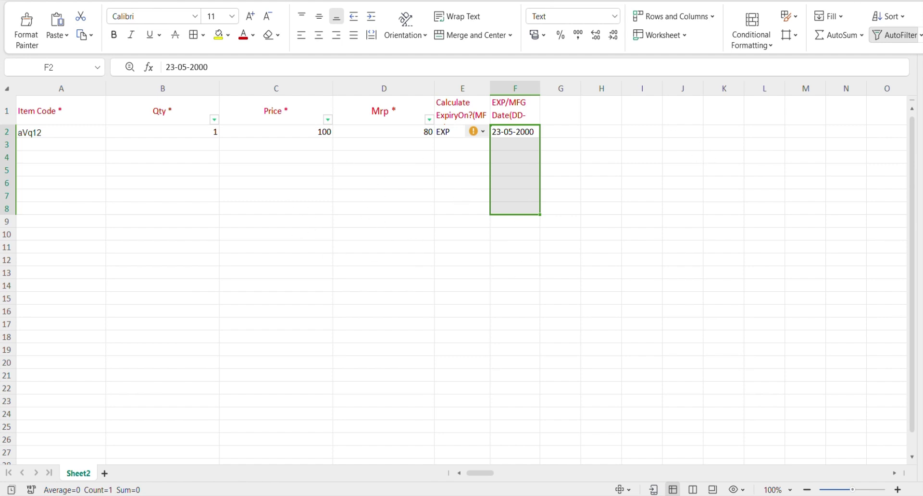
# Return to the purchase order, choose PurchaseOrderExcelFormate (2) as the product sheet, and dismiss the upload without submitting it.
pyautogui.hotkey('alt', 'Tab')
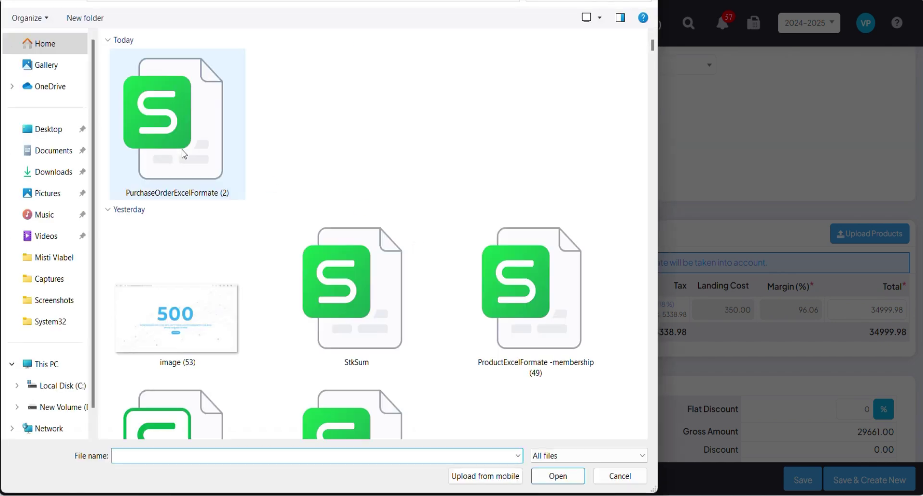
pyautogui.click(183, 154)
pyautogui.click(551, 475)
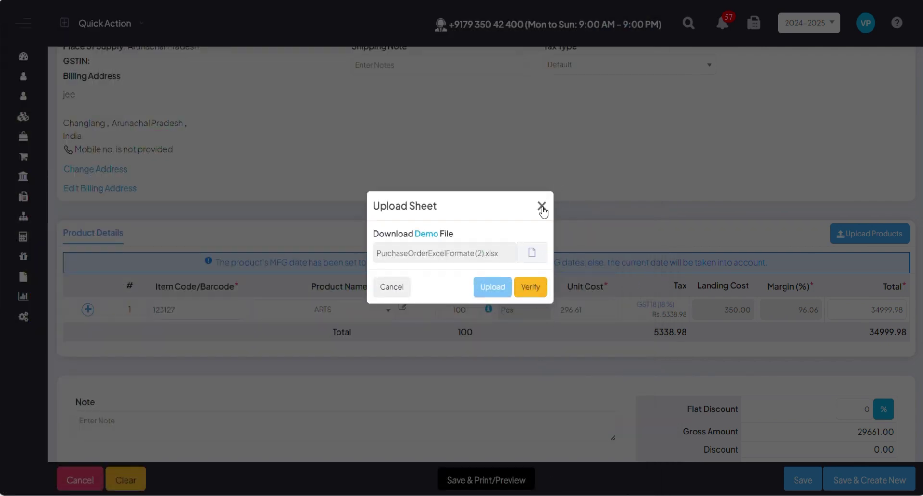
pyautogui.click(542, 210)
# Add a second product line to the purchase order with item code 123 and choose TEST_PRo as its product.
pyautogui.click(87, 309)
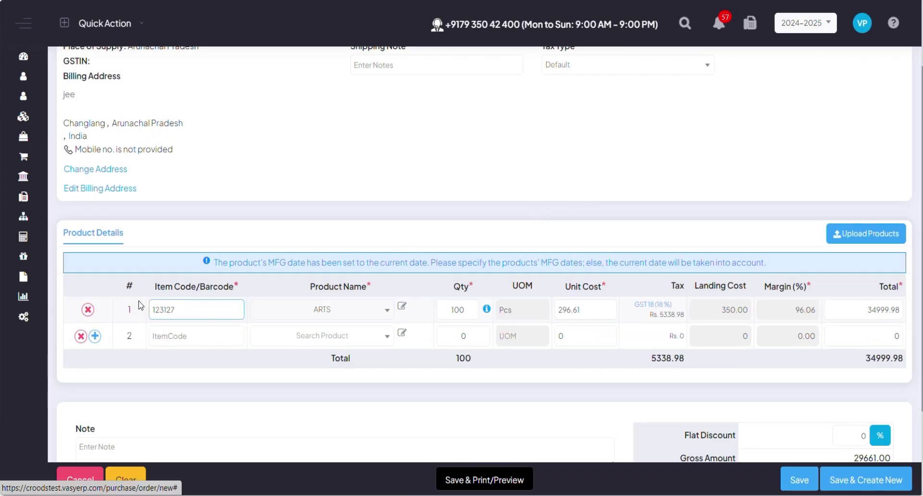
pyautogui.click(160, 337)
pyautogui.click(160, 338)
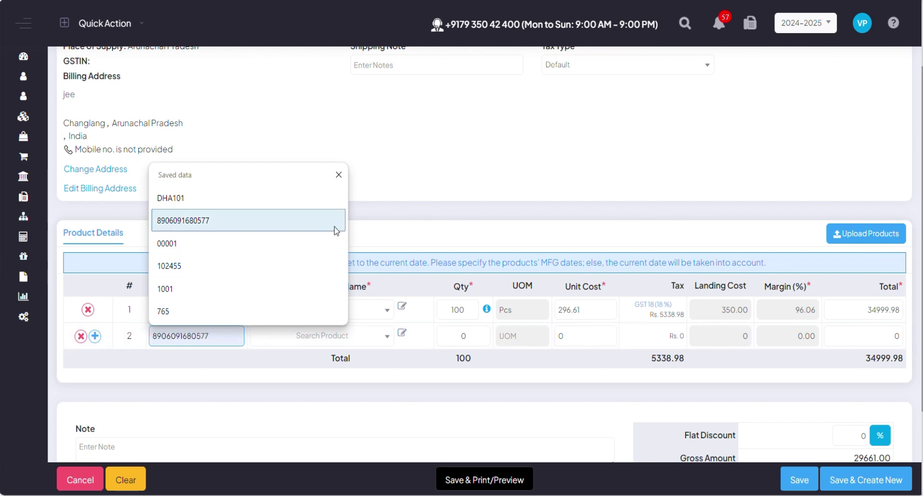
pyautogui.click(338, 174)
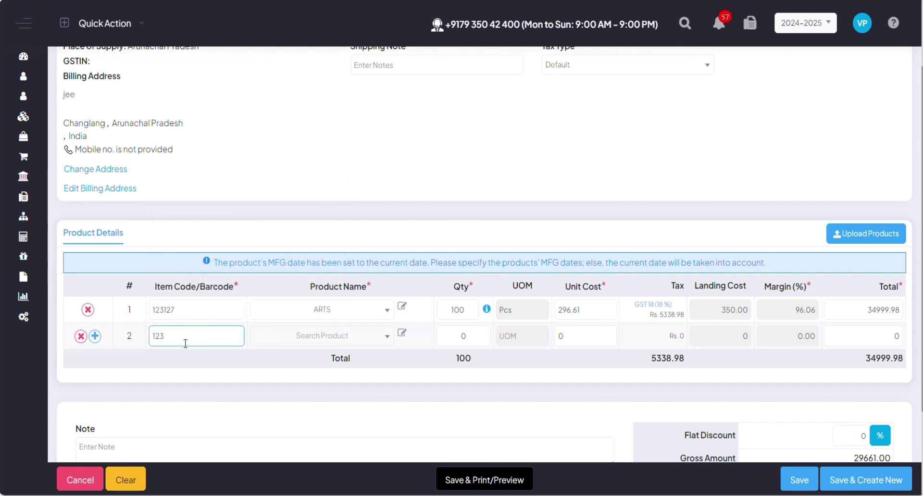
pyautogui.press('Return')
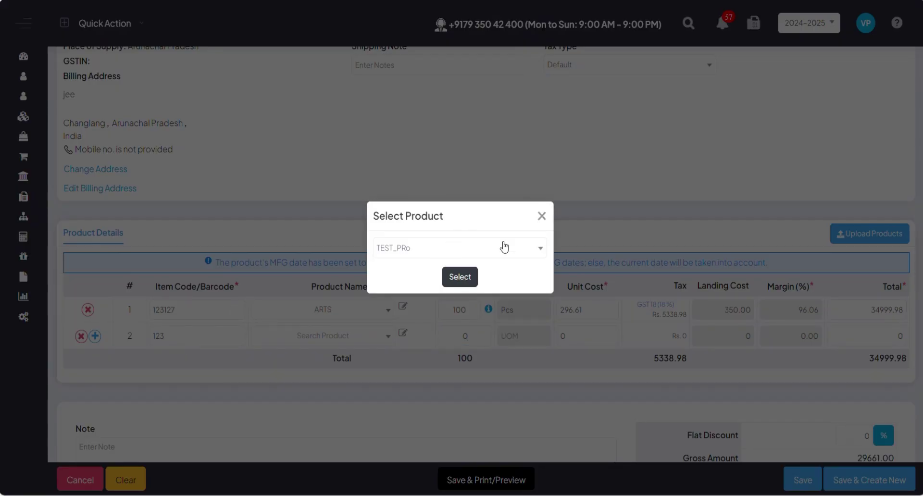
pyautogui.click(468, 277)
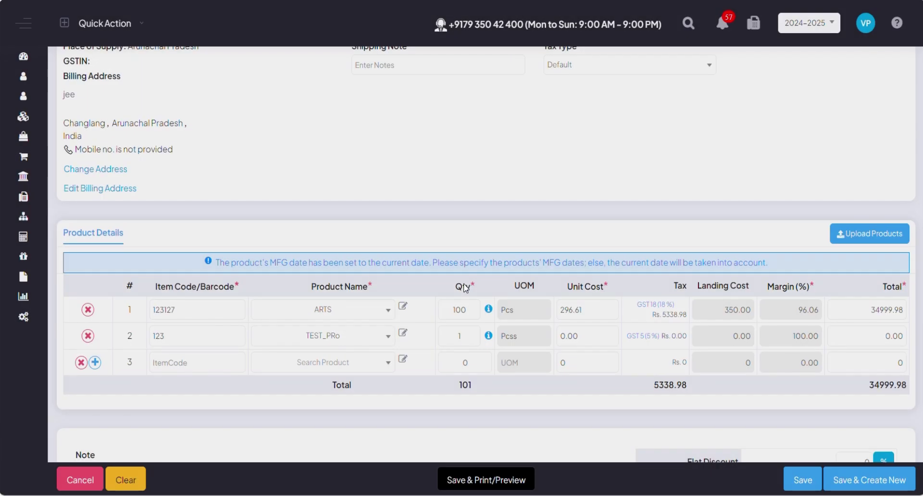
# Enter the item code rthdd1 on the third product line, look at the New Product form, and dismiss it without submitting.
pyautogui.click(202, 369)
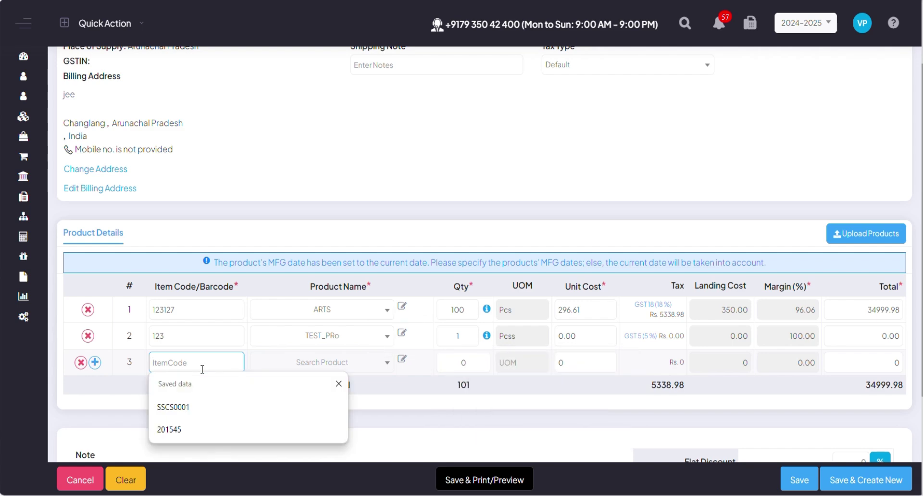
pyautogui.write("rthdd'")
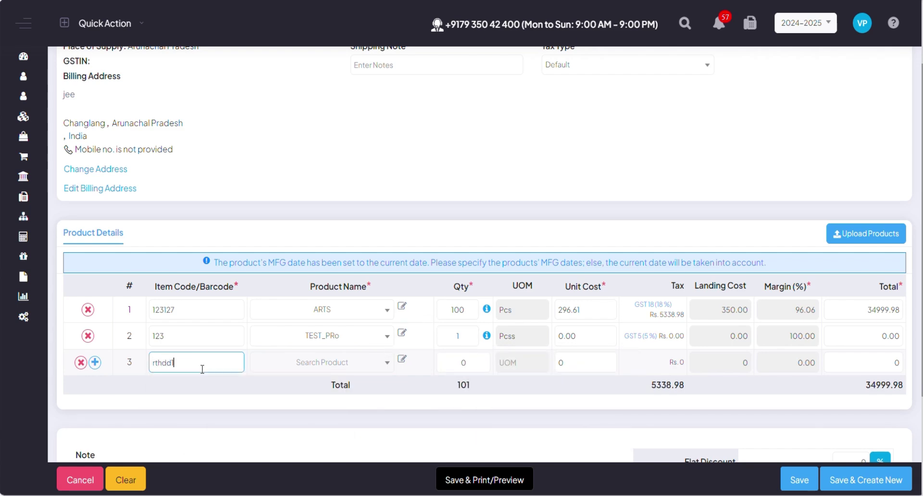
pyautogui.press('Return')
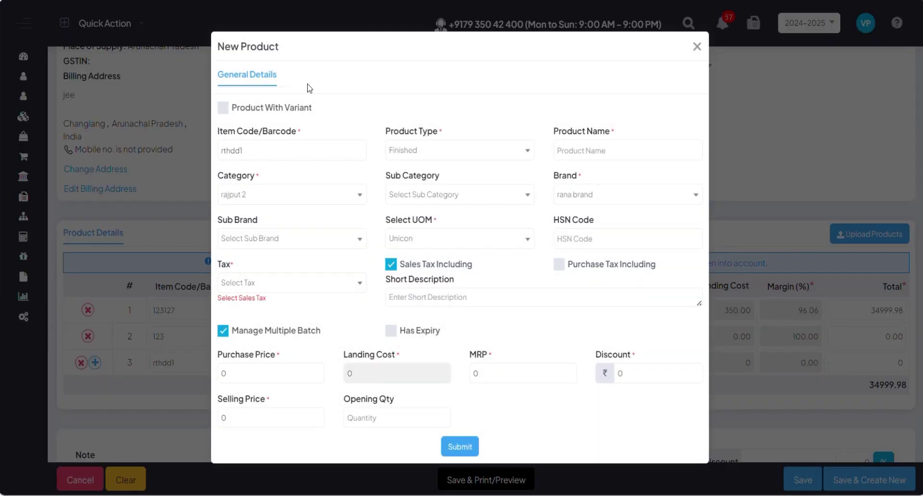
pyautogui.moveTo(285, 55); pyautogui.dragTo(219, 43)
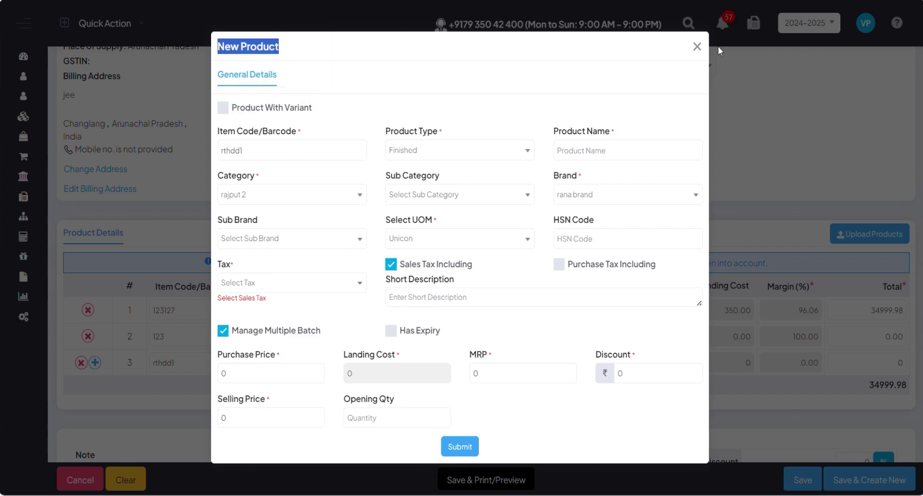
pyautogui.click(697, 46)
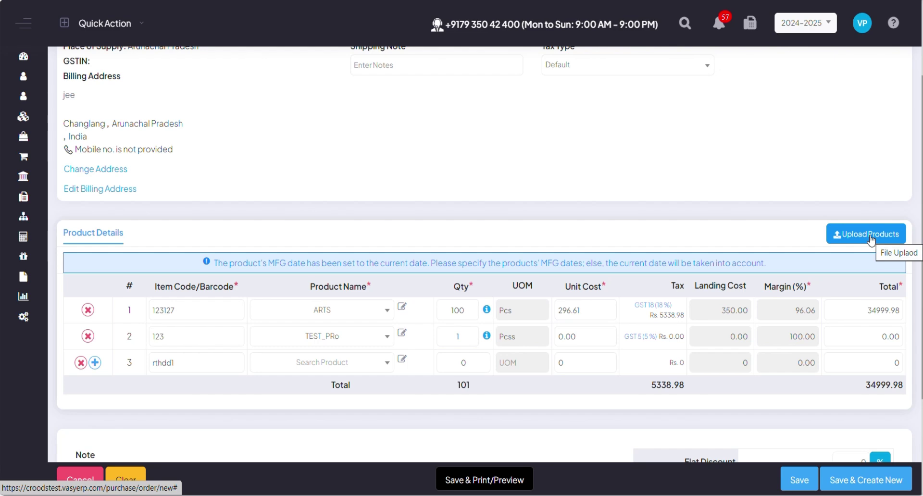
# Reopen the product sheet upload and dismiss it, and remove the empty third product line from the order.
pyautogui.click(871, 239)
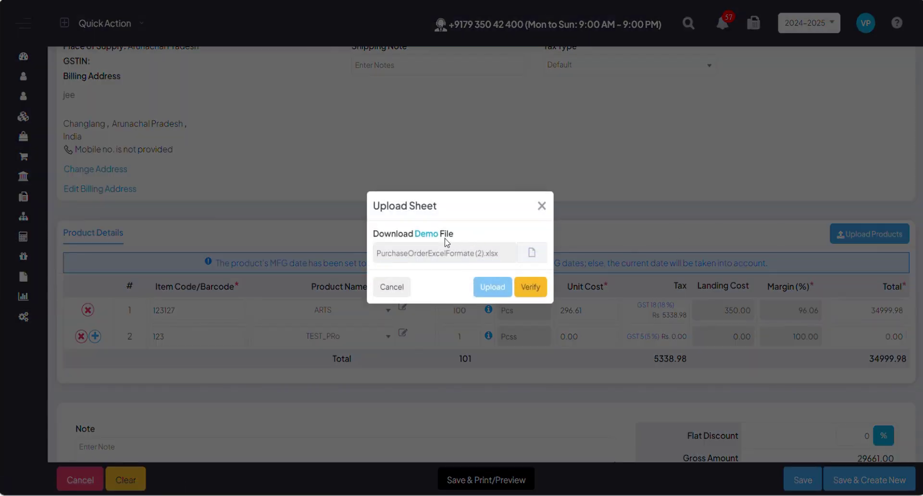
pyautogui.click(542, 205)
pyautogui.scroll(-3, 286, 259)
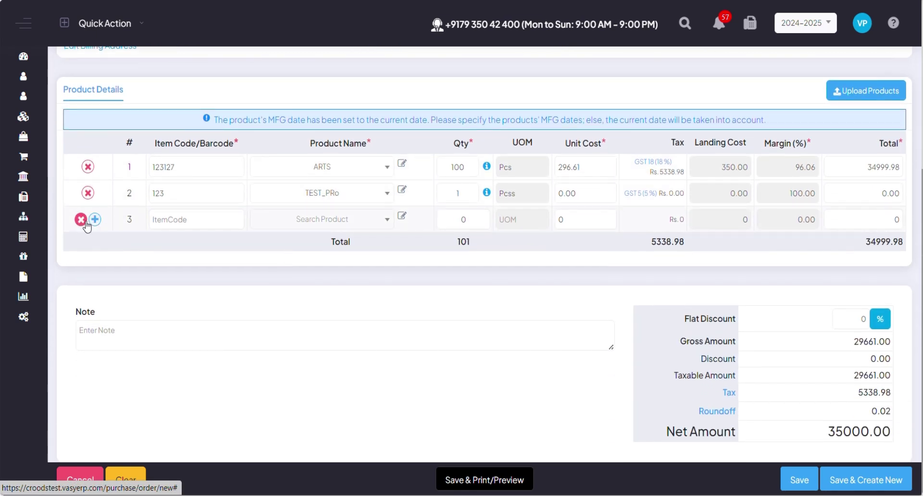
pyautogui.click(81, 220)
# Save the purchase order without entering a note or flat discount, and review the generated order document down to its tax summary.
pyautogui.click(245, 339)
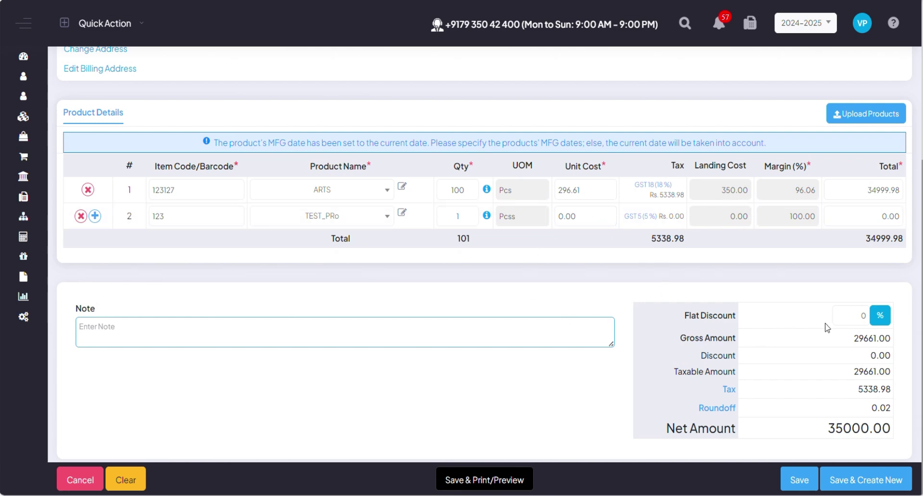
pyautogui.click(866, 324)
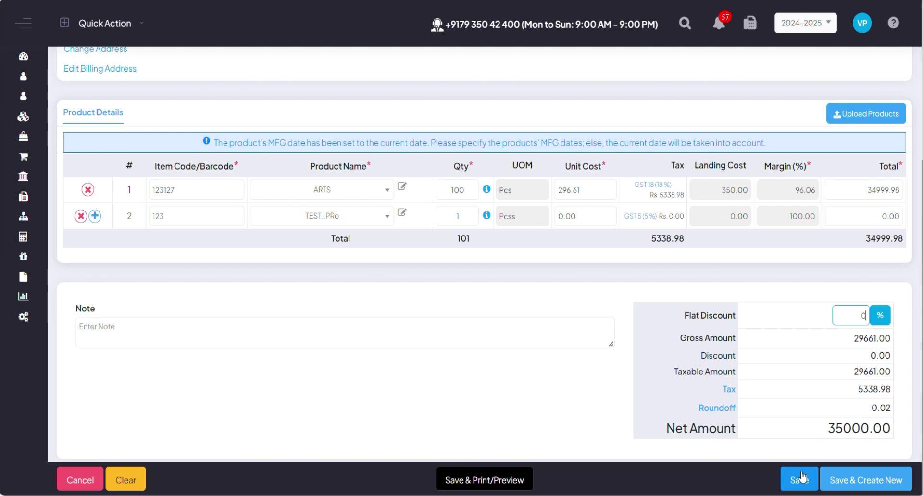
pyautogui.click(799, 479)
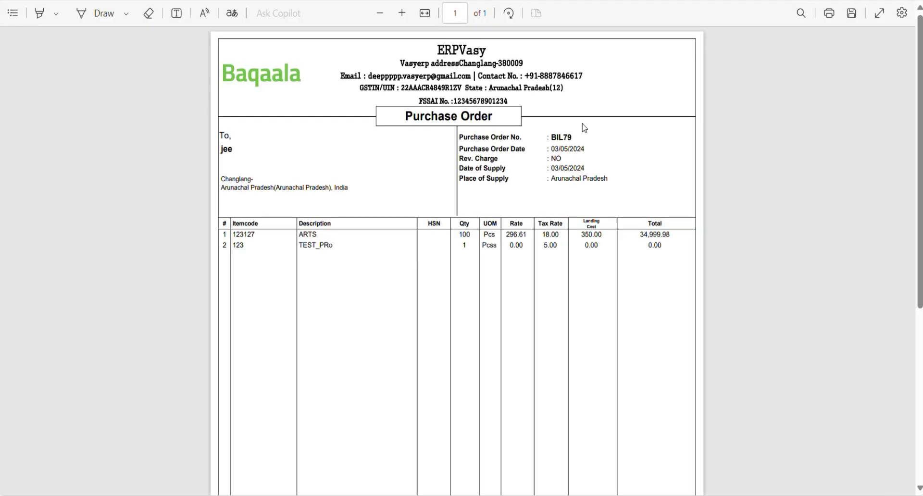
pyautogui.scroll(-5, 584, 128)
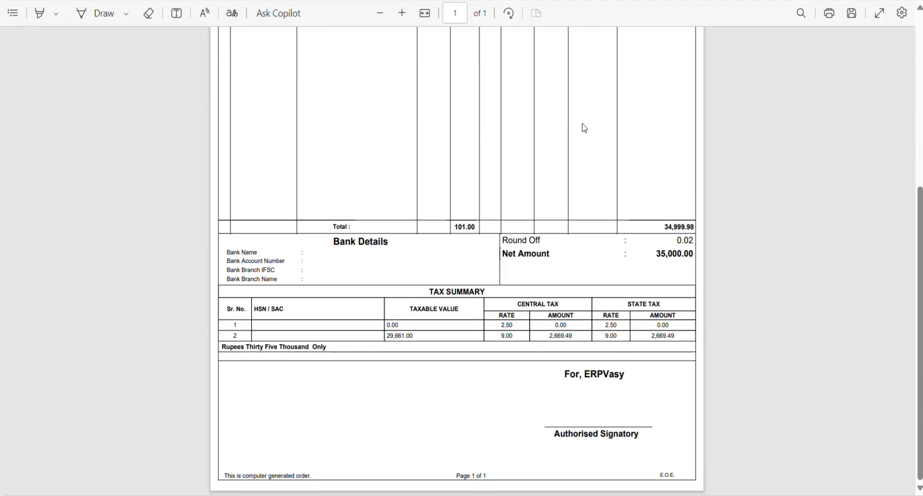